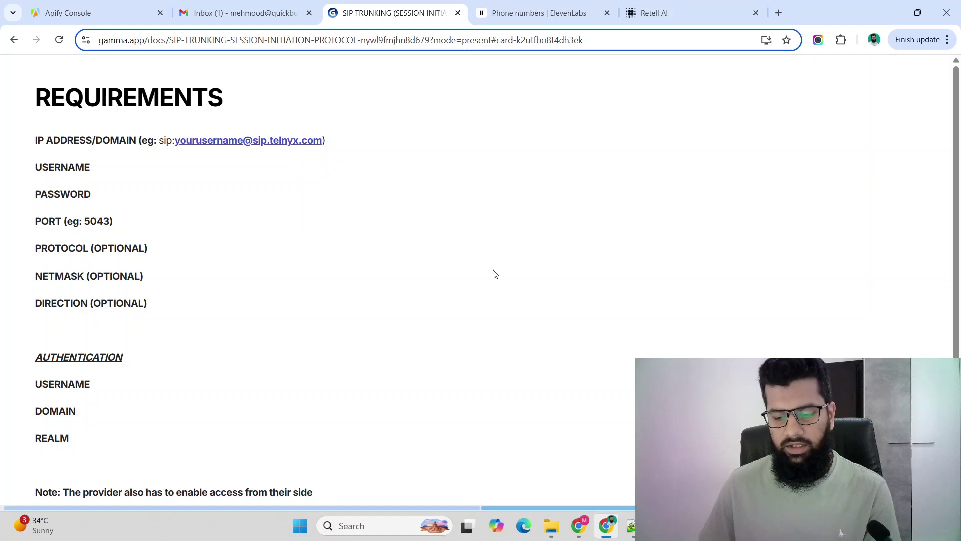
- Review the SIP trunking requirements from port to realm, and switch to the provider keys page of the Vapi dashboard
{"action": "left_click_drag", "start_coordinate": [29, 221], "coordinate": [154, 440]}
{"action": "left_click", "coordinate": [155, 441]}
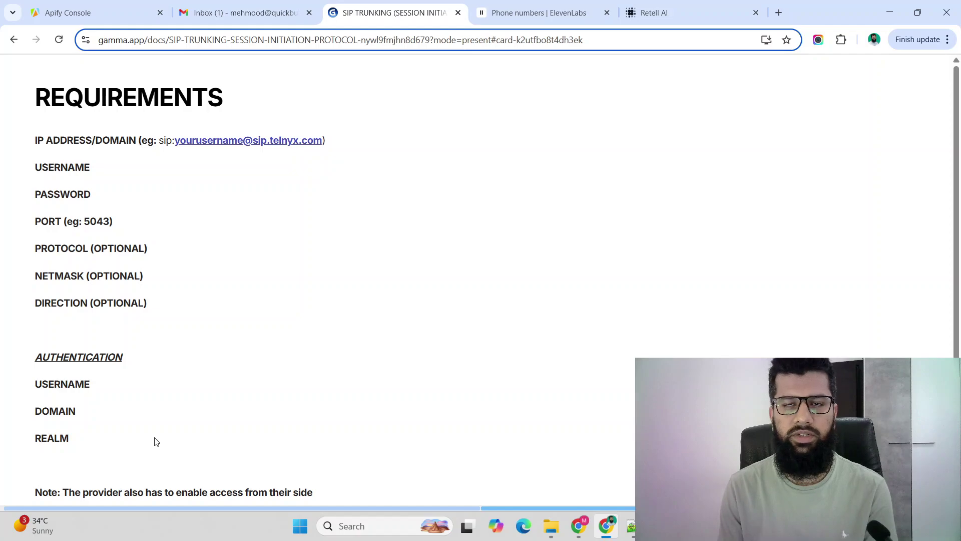
{"action": "left_click", "coordinate": [589, 529]}
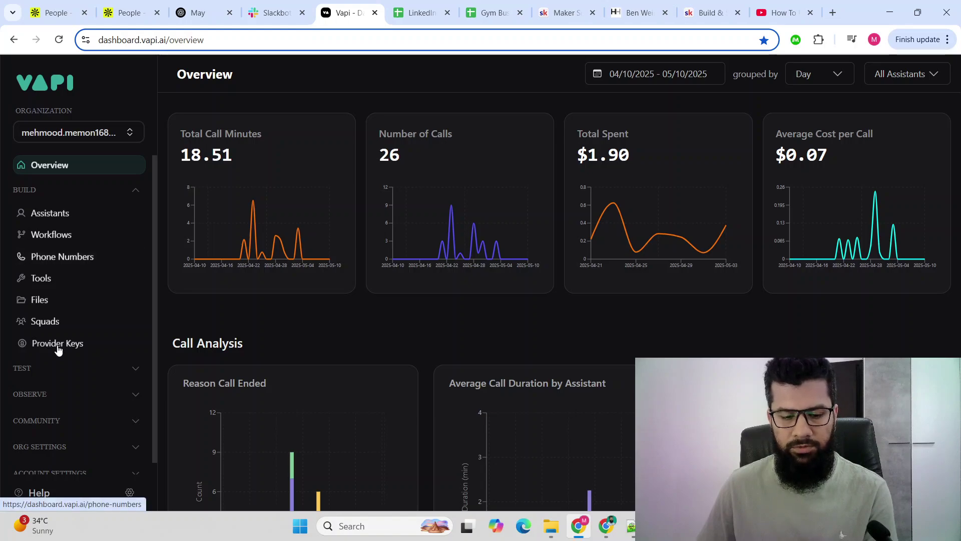
{"action": "left_click", "coordinate": [58, 345]}
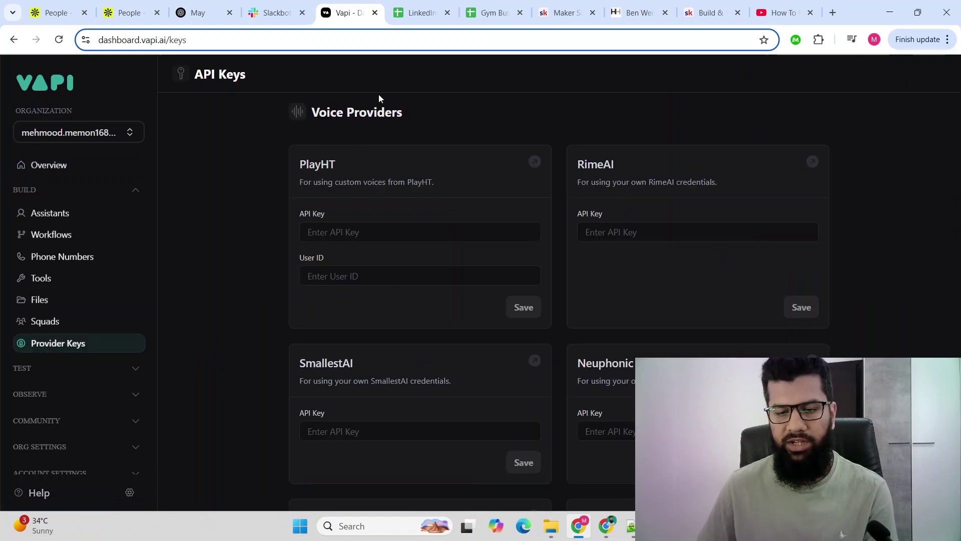
- Search the provider keys page for "SIP" and start configuring a new SIP trunk
{"action": "scroll", "coordinate": [888, 265], "scroll_direction": "down", "scroll_amount": 5}
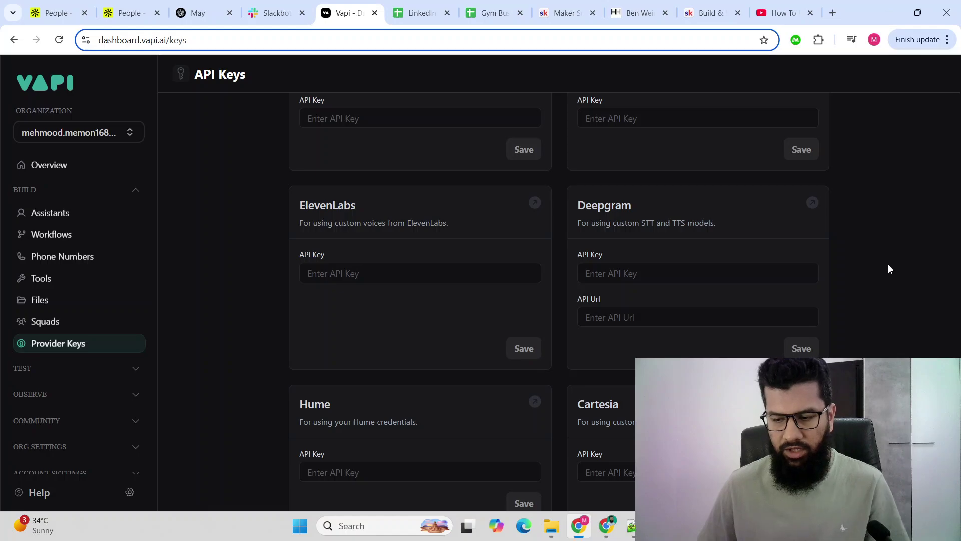
{"action": "key", "text": "ctrl+f"}
{"action": "type", "text": "SIP"}
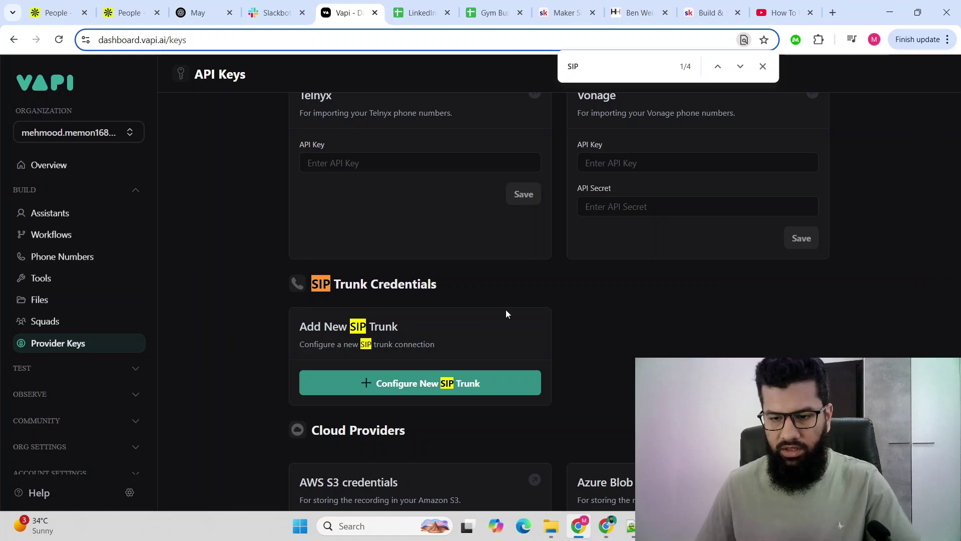
{"action": "left_click", "coordinate": [440, 384]}
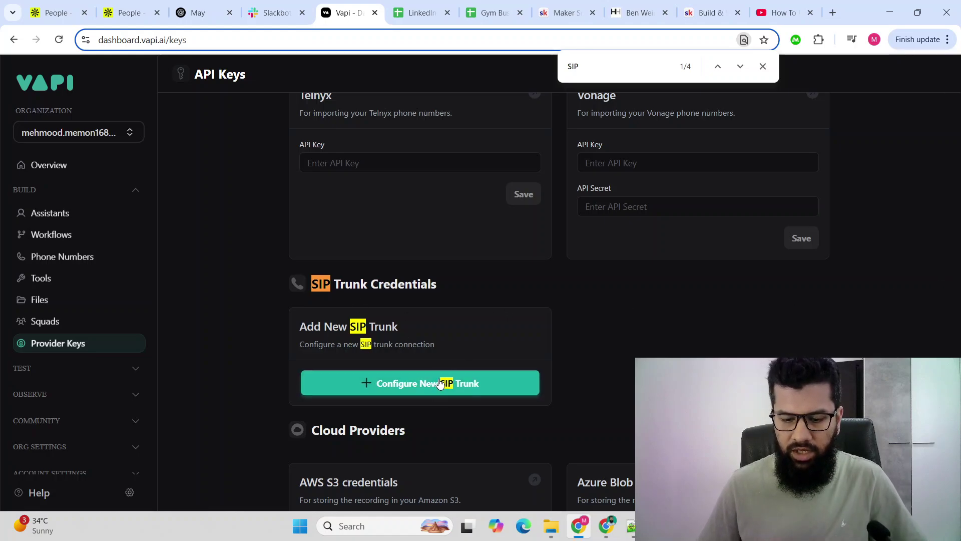
{"action": "scroll", "coordinate": [571, 307], "scroll_direction": "down", "scroll_amount": 5}
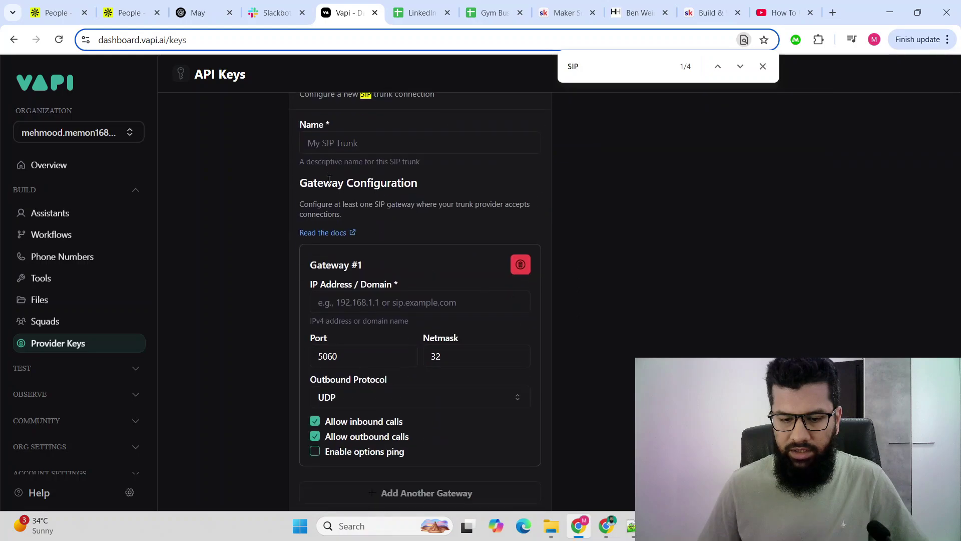
- Examine the new SIP trunk form's name, gateway, port, netmask, outbound protocol, authentication and advanced settings
{"action": "left_click", "coordinate": [360, 143]}
{"action": "left_click", "coordinate": [247, 222]}
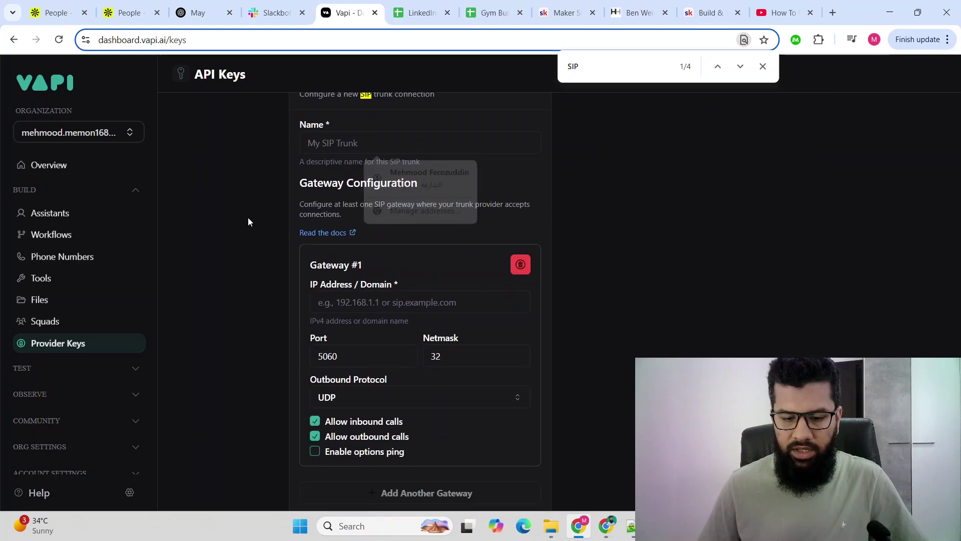
{"action": "scroll", "coordinate": [292, 279], "scroll_direction": "down", "scroll_amount": 1}
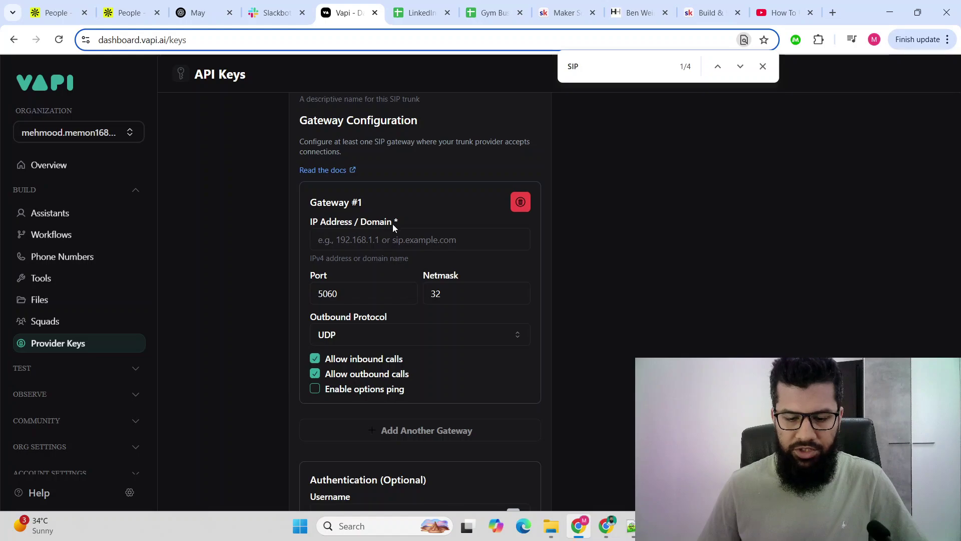
{"action": "scroll", "coordinate": [394, 224], "scroll_direction": "down", "scroll_amount": 1}
{"action": "left_click_drag", "start_coordinate": [309, 214], "coordinate": [340, 213]}
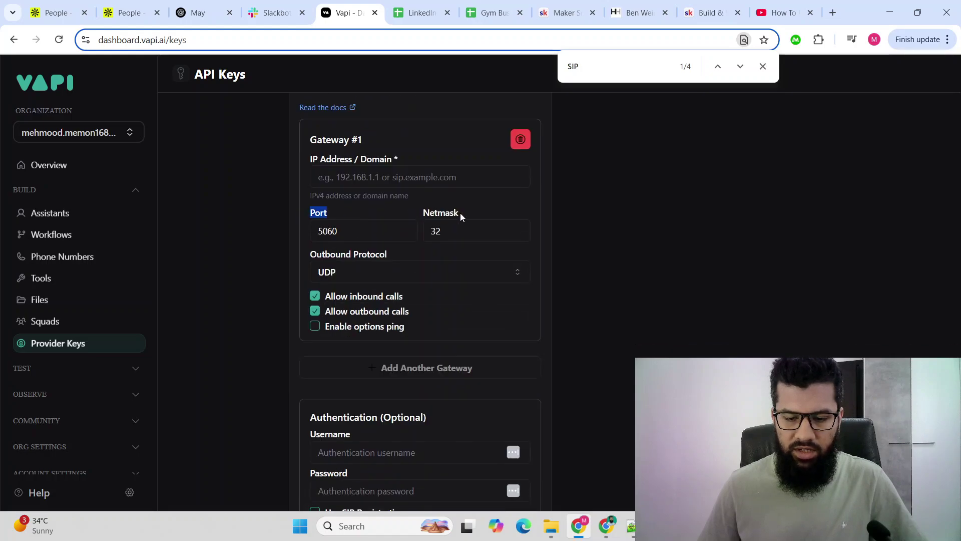
{"action": "left_click", "coordinate": [458, 213]}
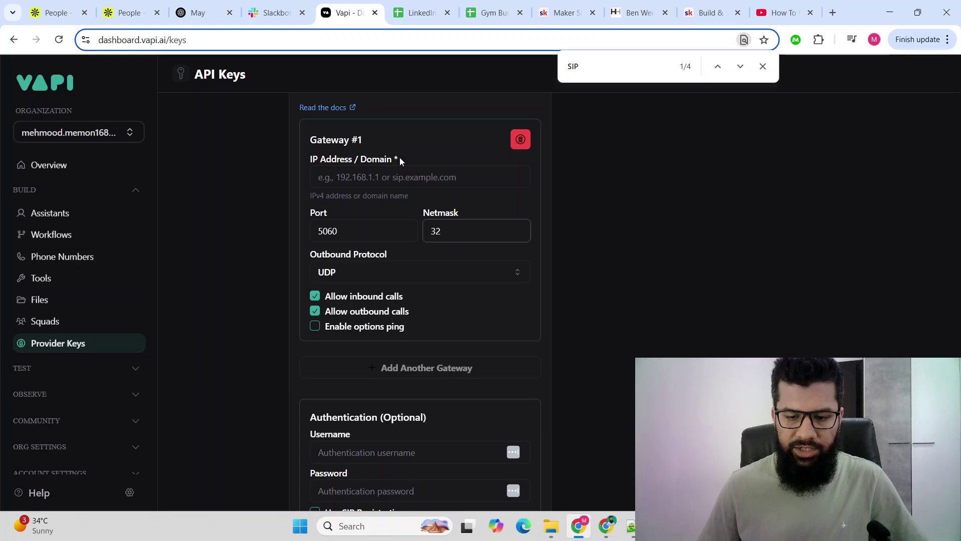
{"action": "double_click", "coordinate": [395, 159]}
{"action": "left_click", "coordinate": [332, 159]}
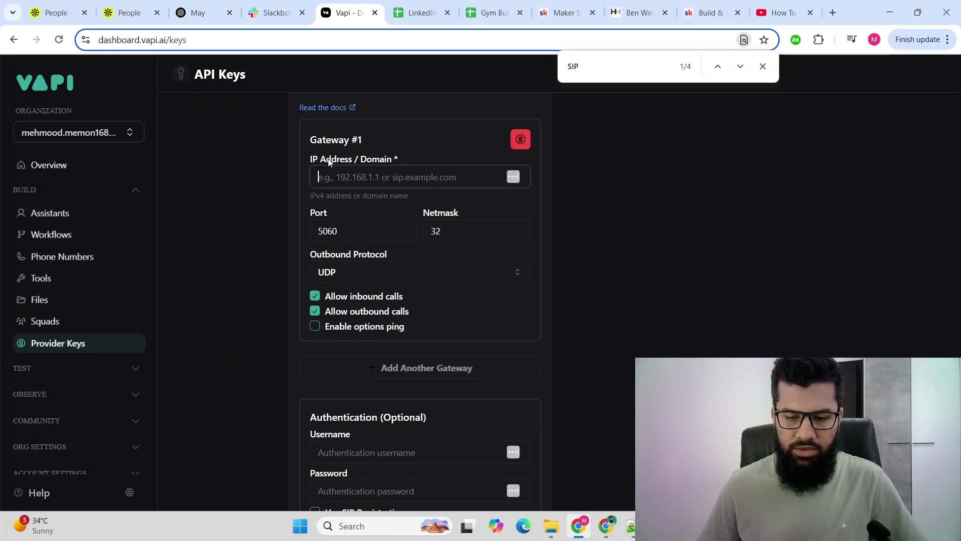
{"action": "scroll", "coordinate": [401, 177], "scroll_direction": "down", "scroll_amount": 2}
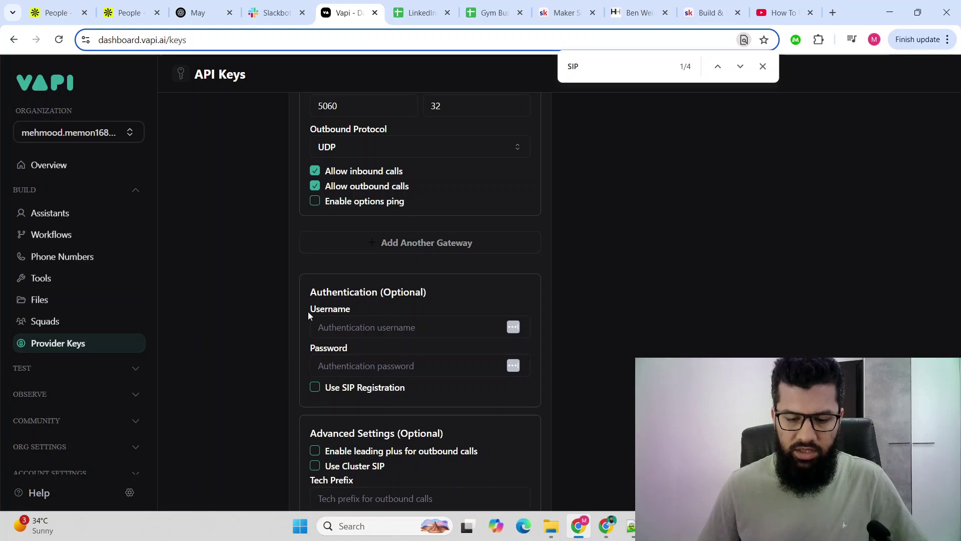
{"action": "scroll", "coordinate": [351, 285], "scroll_direction": "down", "scroll_amount": 2}
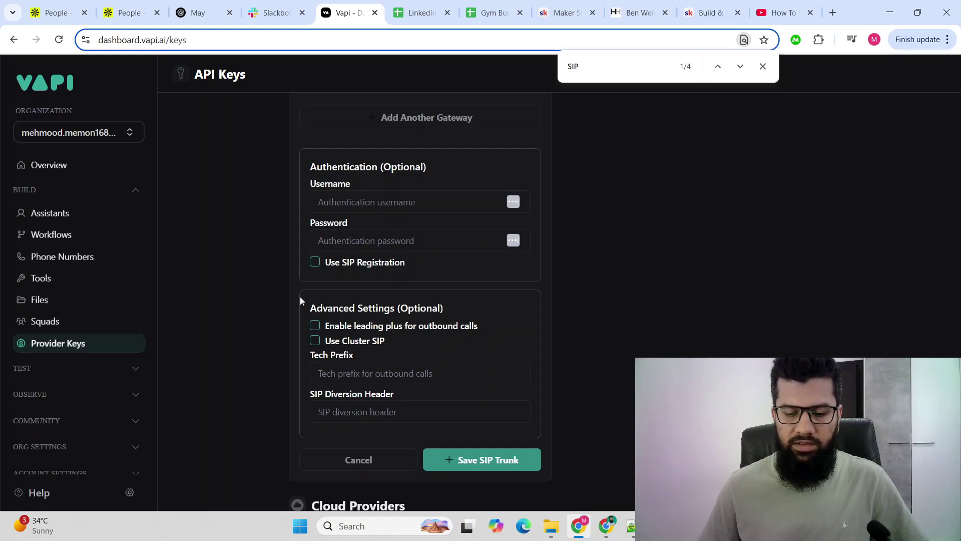
{"action": "scroll", "coordinate": [300, 297], "scroll_direction": "down", "scroll_amount": 1}
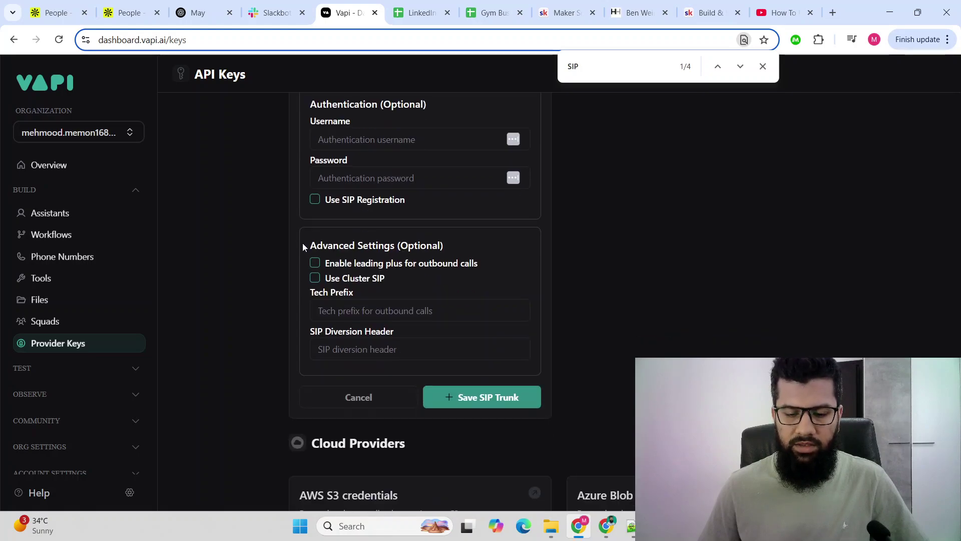
- Enable Use SIP Registration for the trunk and examine its domain, username and realm fields alongside the other settings
{"action": "left_click", "coordinate": [313, 200]}
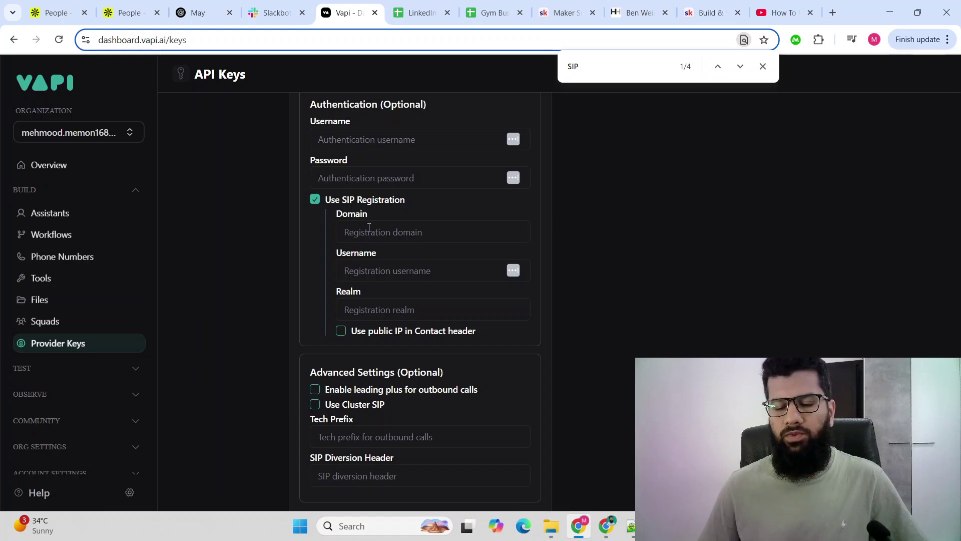
{"action": "scroll", "coordinate": [369, 228], "scroll_direction": "up", "scroll_amount": 1}
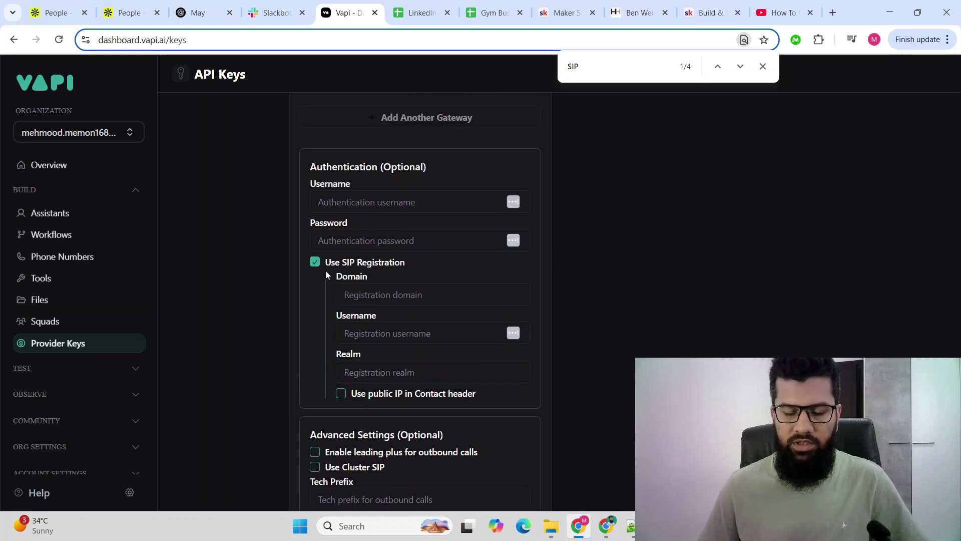
{"action": "scroll", "coordinate": [376, 223], "scroll_direction": "up", "scroll_amount": 5}
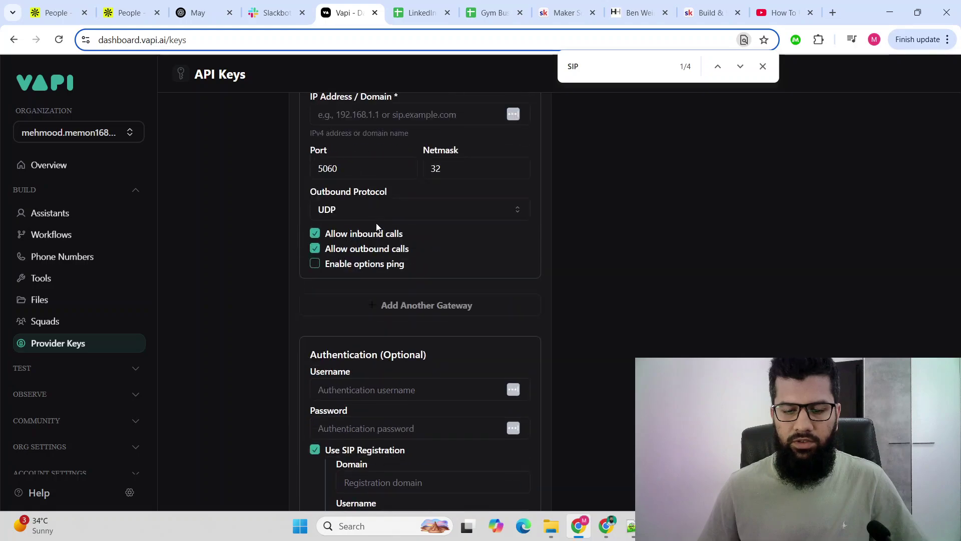
{"action": "scroll", "coordinate": [376, 227], "scroll_direction": "down", "scroll_amount": 3}
{"action": "scroll", "coordinate": [368, 400], "scroll_direction": "down", "scroll_amount": 2}
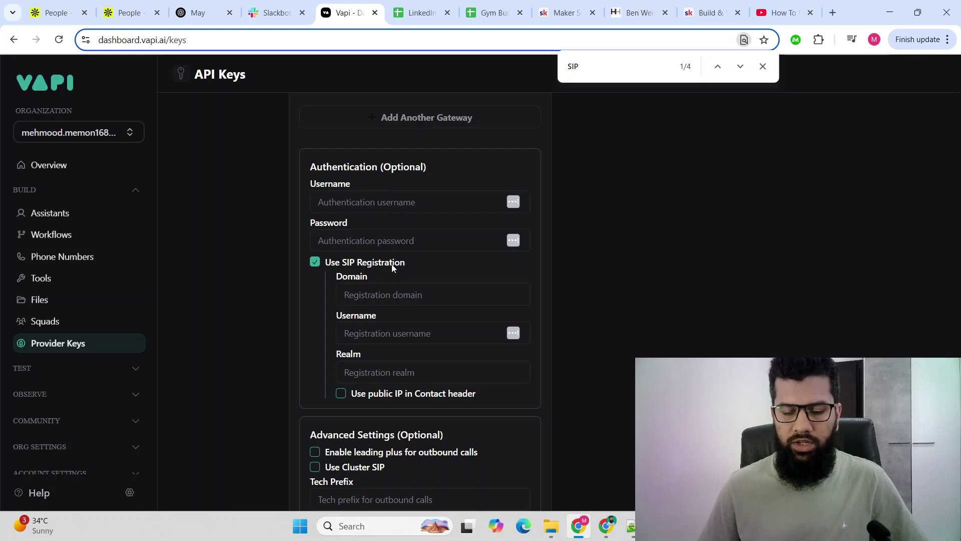
{"action": "scroll", "coordinate": [355, 194], "scroll_direction": "down", "scroll_amount": 2}
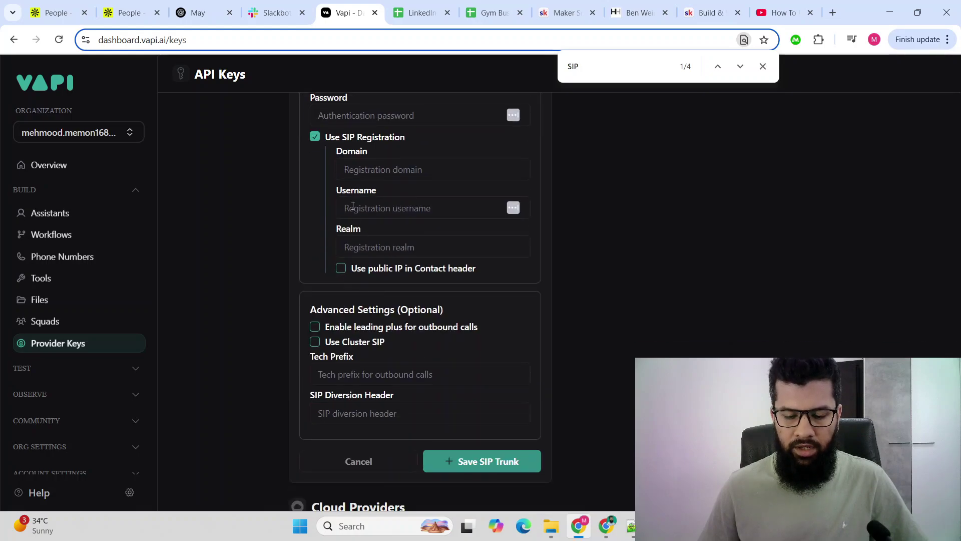
{"action": "scroll", "coordinate": [403, 229], "scroll_direction": "up", "scroll_amount": 2}
{"action": "scroll", "coordinate": [420, 355], "scroll_direction": "down", "scroll_amount": 4}
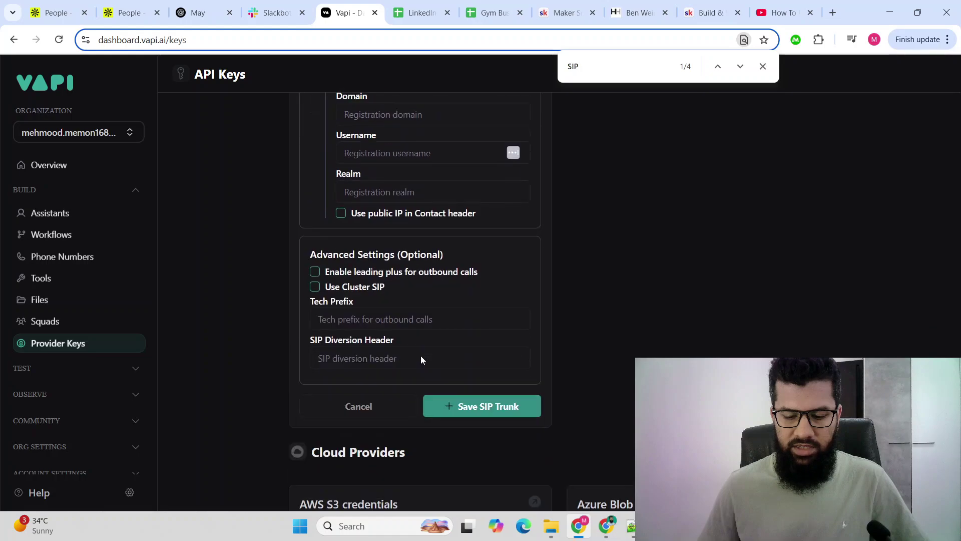
{"action": "scroll", "coordinate": [286, 313], "scroll_direction": "up", "scroll_amount": 1}
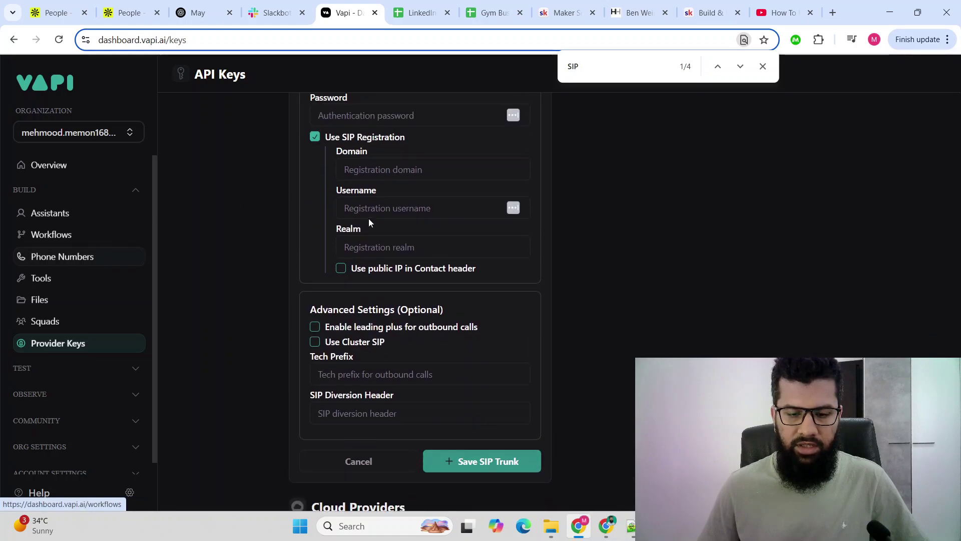
- Start creating a phone number in Vapi with the BYO SIP Trunk Number option and view the SIP trunk credential choices
{"action": "left_click", "coordinate": [44, 255]}
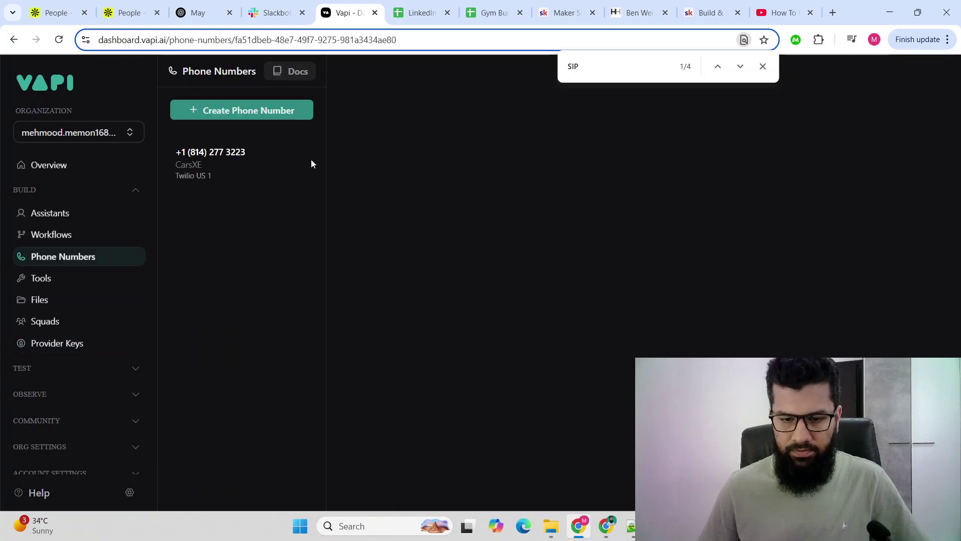
{"action": "left_click", "coordinate": [226, 107]}
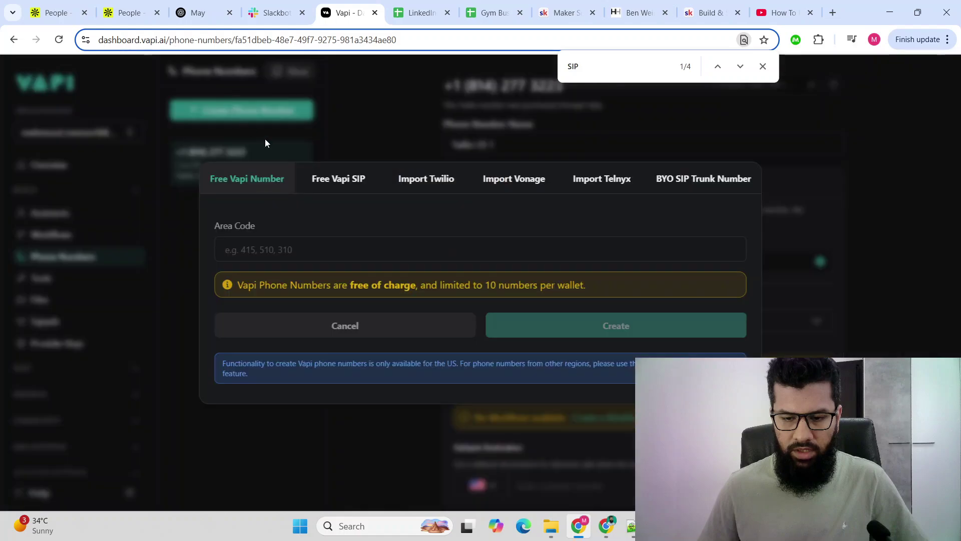
{"action": "left_click", "coordinate": [666, 178]}
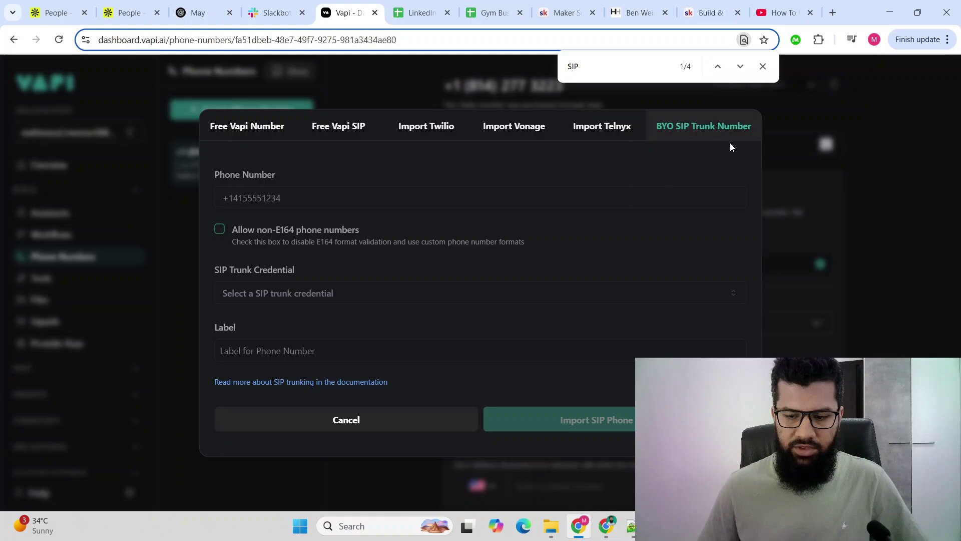
{"action": "left_click", "coordinate": [291, 303]}
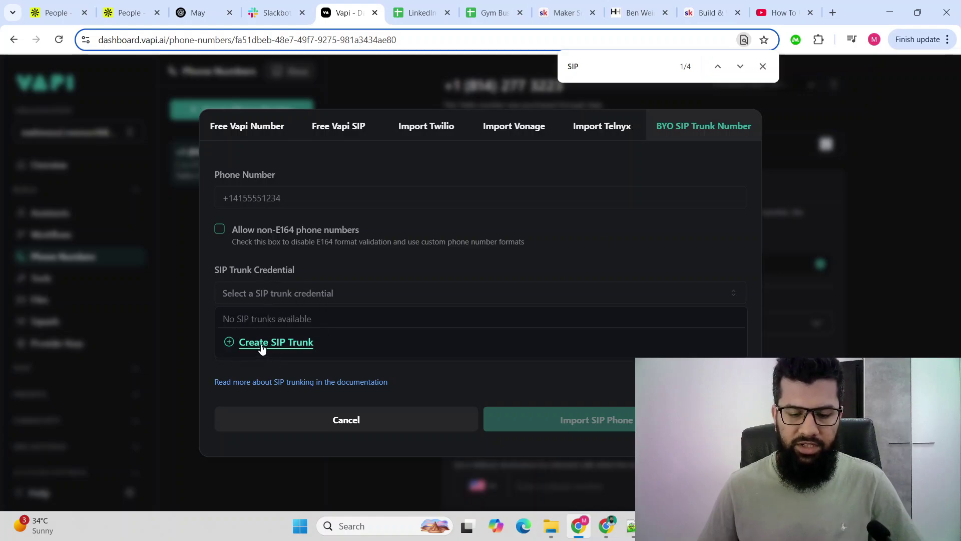
{"action": "left_click", "coordinate": [327, 283]}
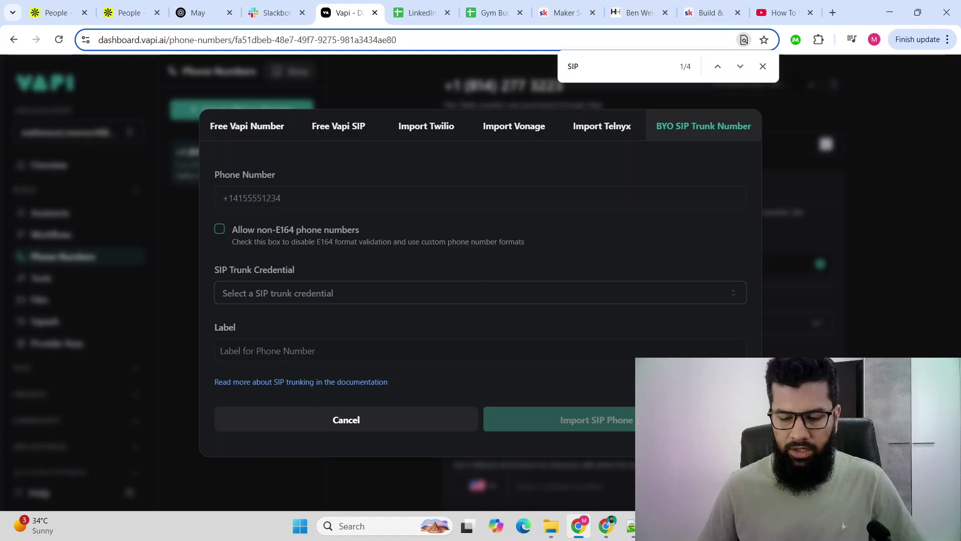
- Switch to the ElevenLabs phone numbers page and start importing a number from a SIP trunk
{"action": "left_click", "coordinate": [606, 526]}
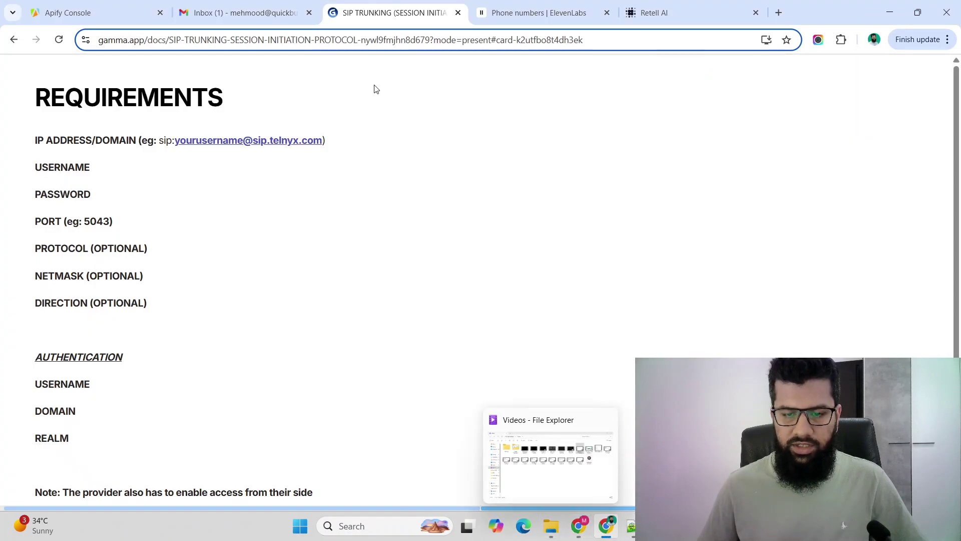
{"action": "left_click", "coordinate": [532, 19]}
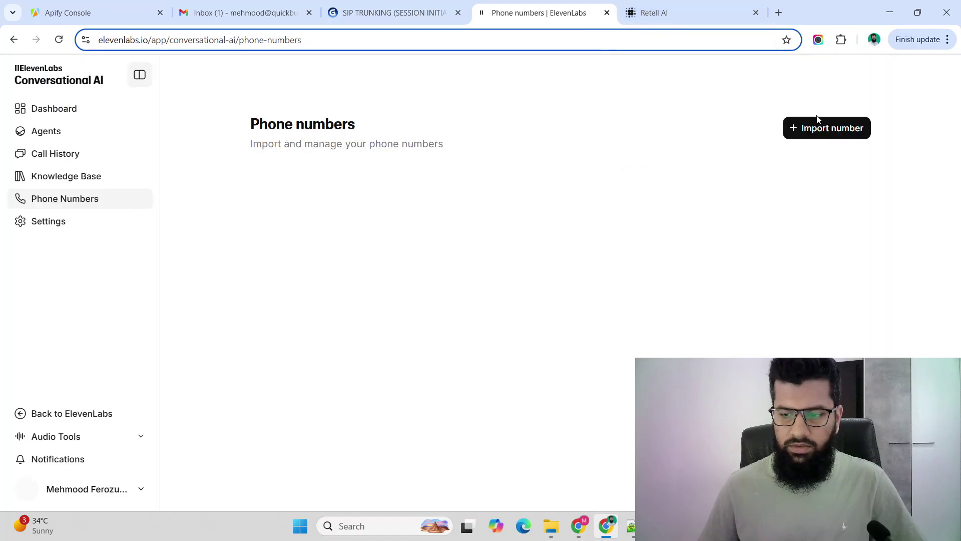
{"action": "left_click", "coordinate": [818, 126]}
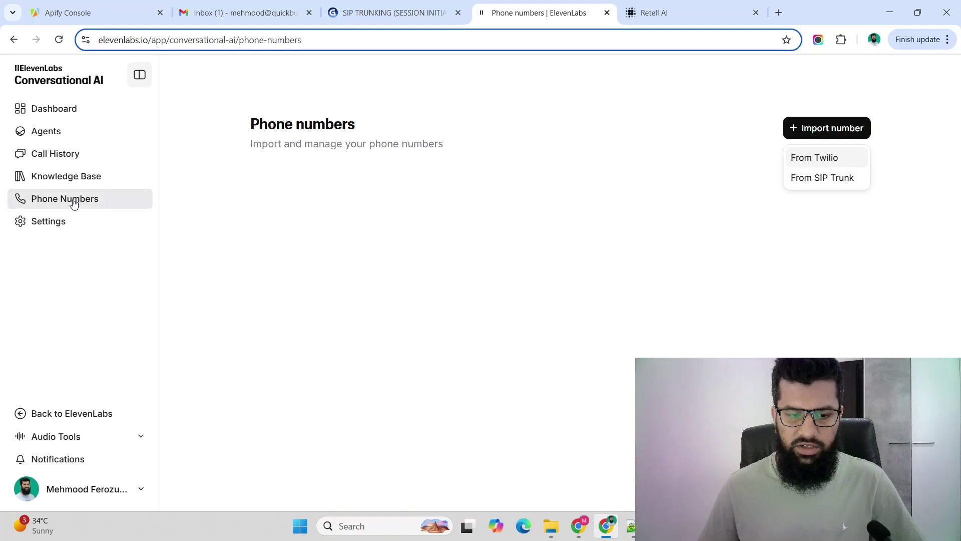
{"action": "left_click", "coordinate": [820, 180]}
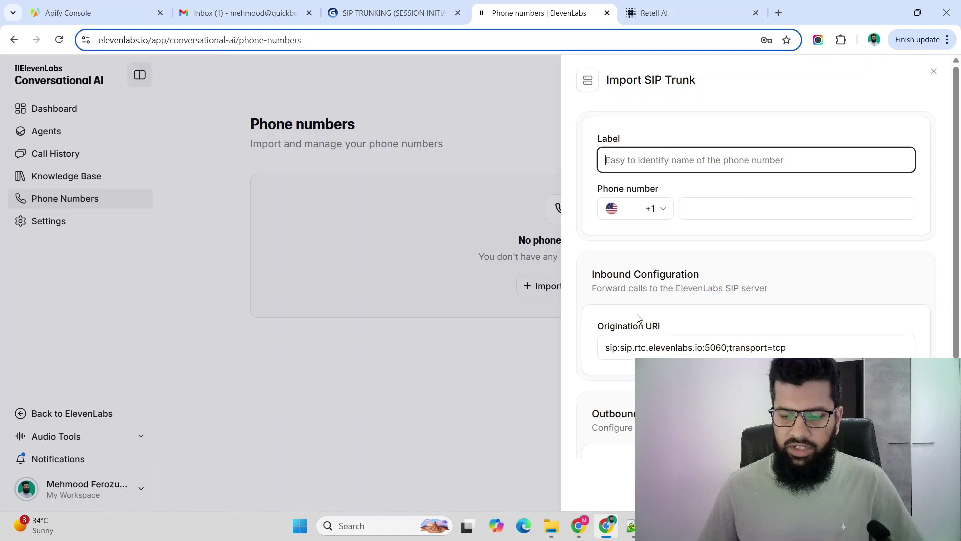
- Examine the Import SIP Trunk form's inbound and outbound configuration, selecting the origination URI text
{"action": "scroll", "coordinate": [629, 225], "scroll_direction": "down", "scroll_amount": 3}
{"action": "scroll", "coordinate": [610, 285], "scroll_direction": "down", "scroll_amount": 2}
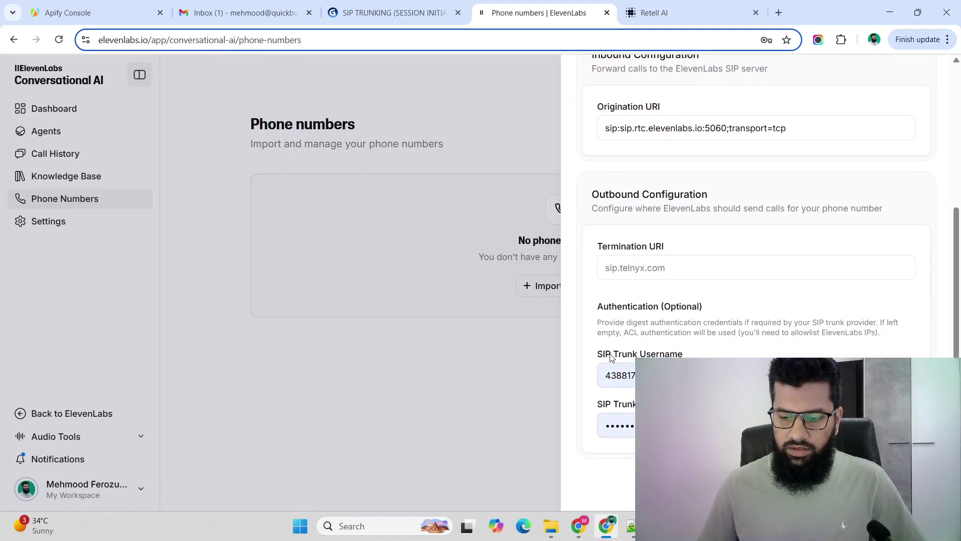
{"action": "scroll", "coordinate": [606, 365], "scroll_direction": "up", "scroll_amount": 3}
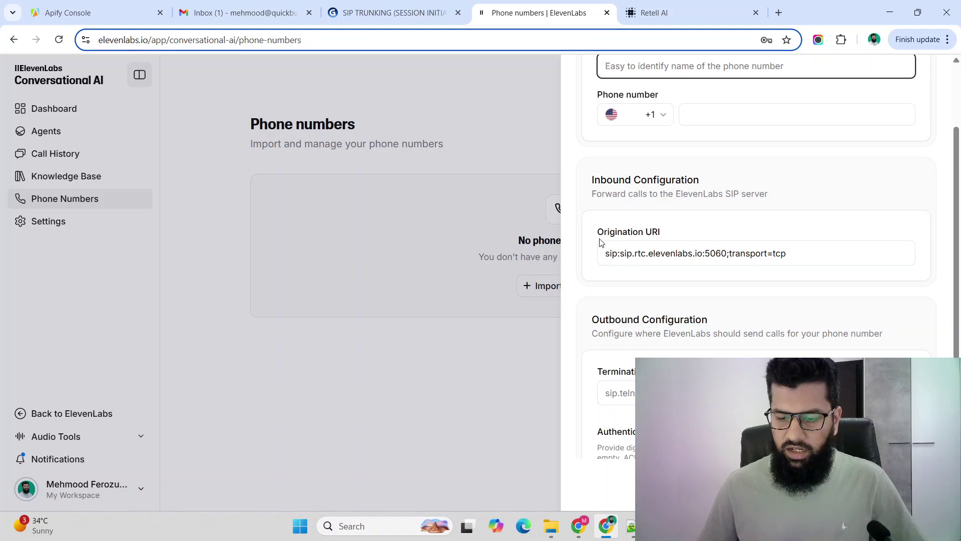
{"action": "left_click_drag", "start_coordinate": [604, 261], "coordinate": [819, 252]}
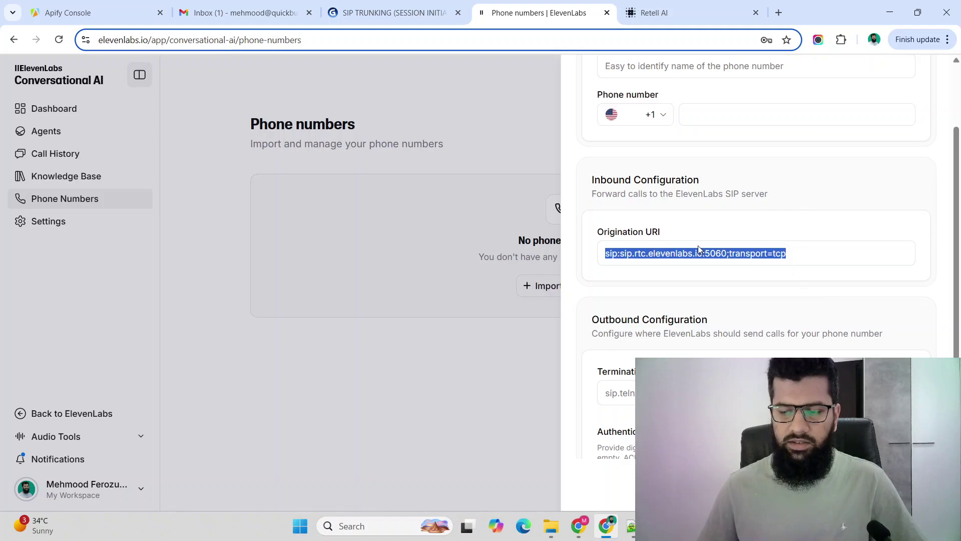
{"action": "scroll", "coordinate": [699, 249], "scroll_direction": "up", "scroll_amount": 2}
{"action": "scroll", "coordinate": [718, 285], "scroll_direction": "down", "scroll_amount": 1}
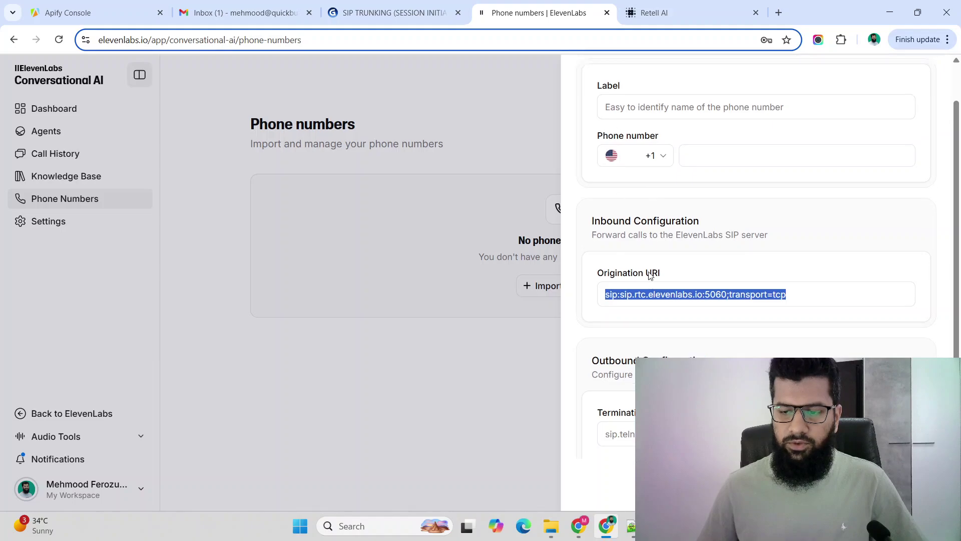
- Switch to the Retell AI phone numbers page and start connecting a number via SIP trunking
{"action": "scroll", "coordinate": [646, 270], "scroll_direction": "down", "scroll_amount": 1}
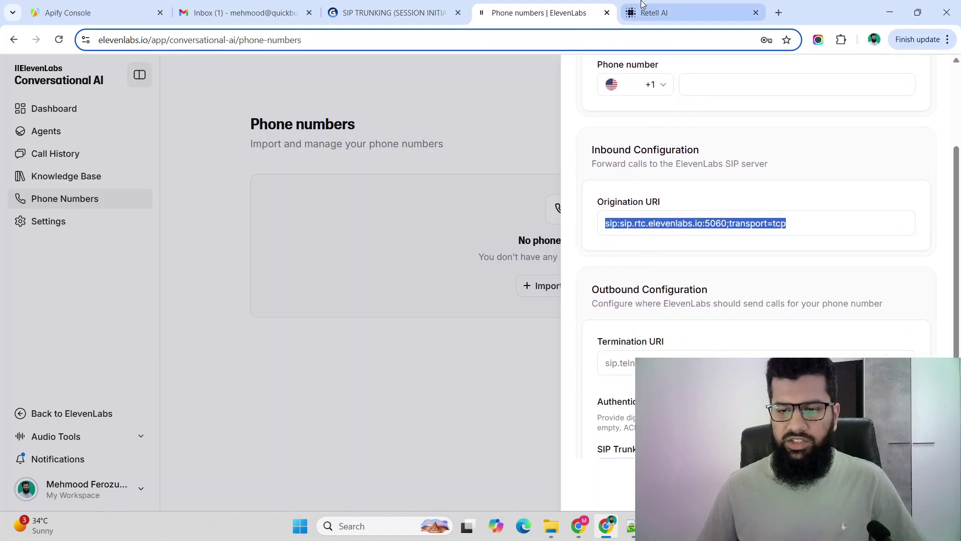
{"action": "left_click", "coordinate": [657, 11]}
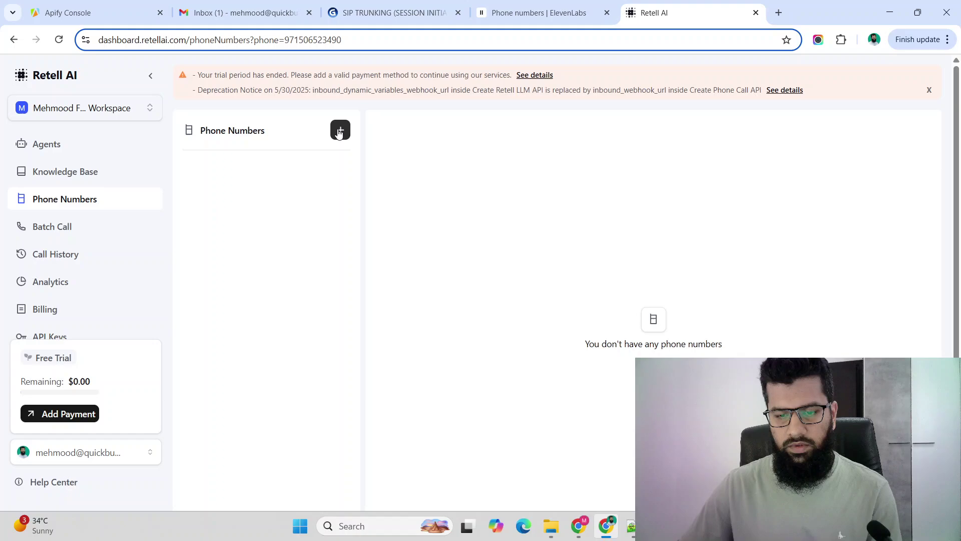
{"action": "left_click", "coordinate": [339, 132]}
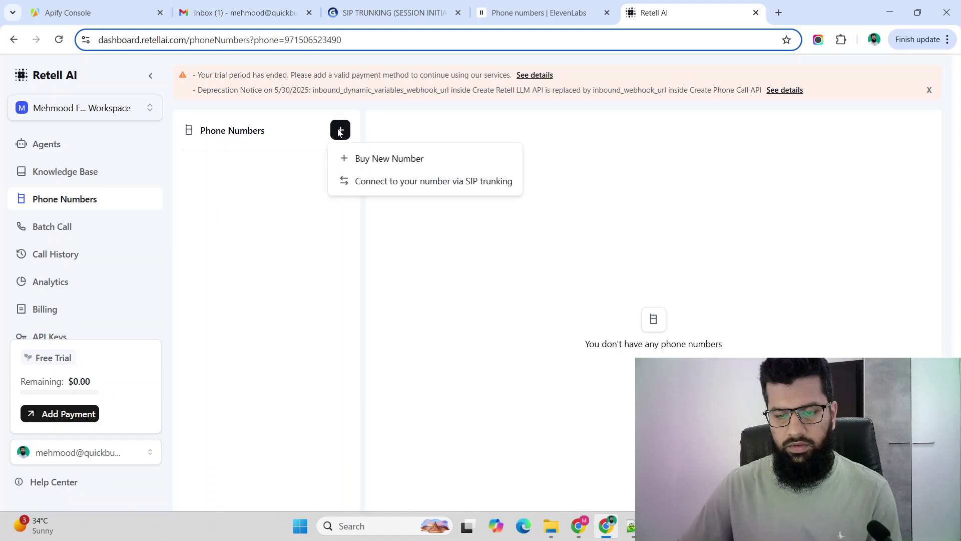
{"action": "left_click", "coordinate": [376, 184]}
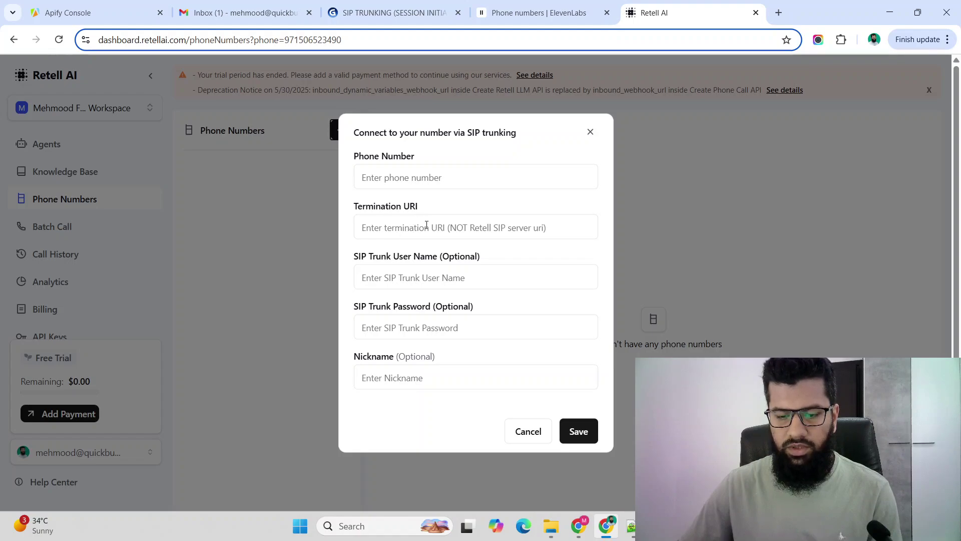
- Compare the Origination URI in the ElevenLabs Import SIP Trunk form with the fields in Retell AI's SIP trunking form
{"action": "left_click", "coordinate": [539, 12]}
{"action": "left_click", "coordinate": [620, 229]}
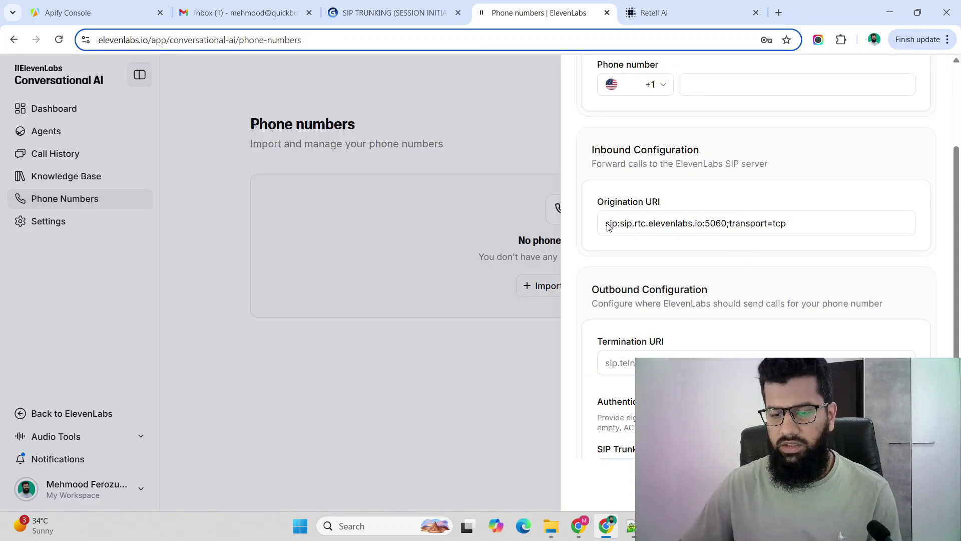
{"action": "left_click", "coordinate": [696, 12]}
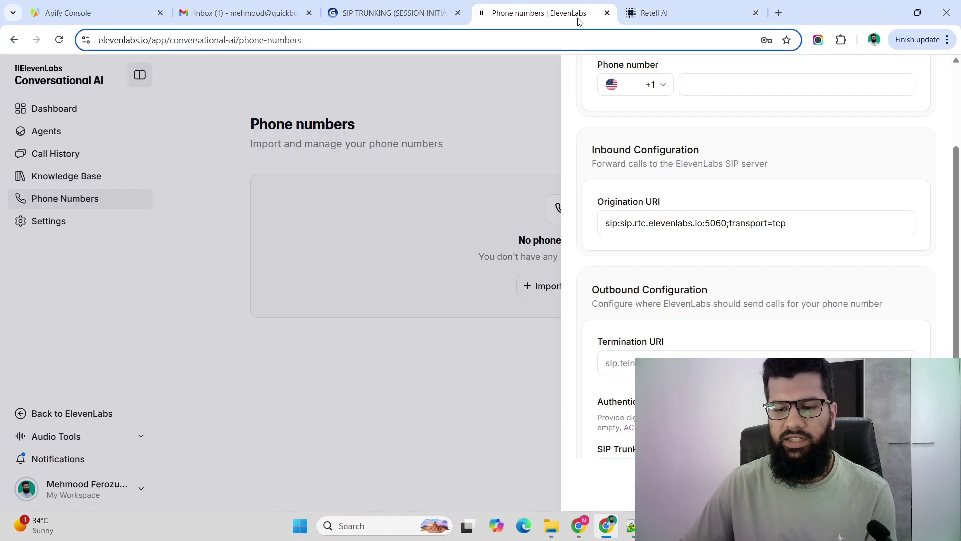
{"action": "left_click", "coordinate": [577, 18]}
- Return to the SIP trunking requirements presentation and examine the note about the provider enabling access, briefly highlighting its text
{"action": "left_click", "coordinate": [377, 19]}
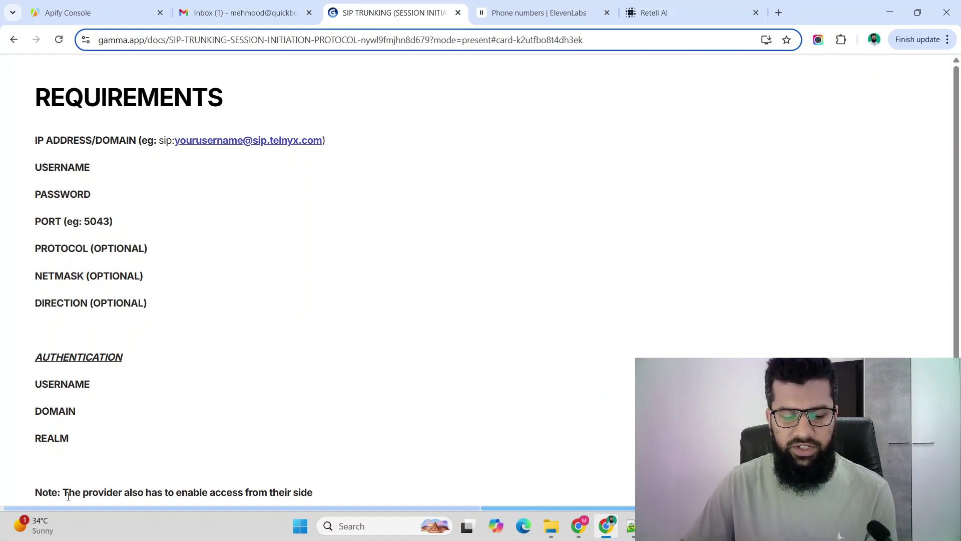
{"action": "left_click_drag", "start_coordinate": [68, 495], "coordinate": [256, 495]}
{"action": "left_click", "coordinate": [343, 495]}
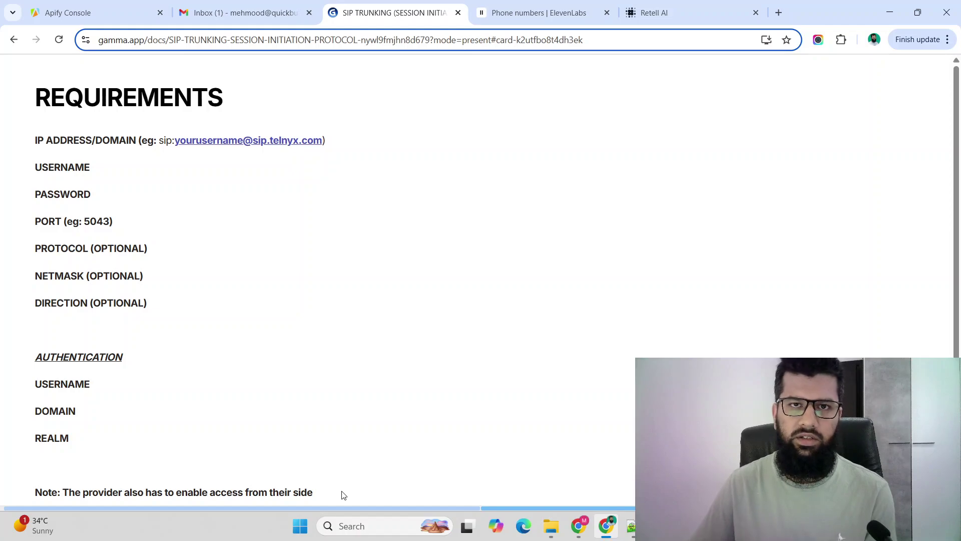